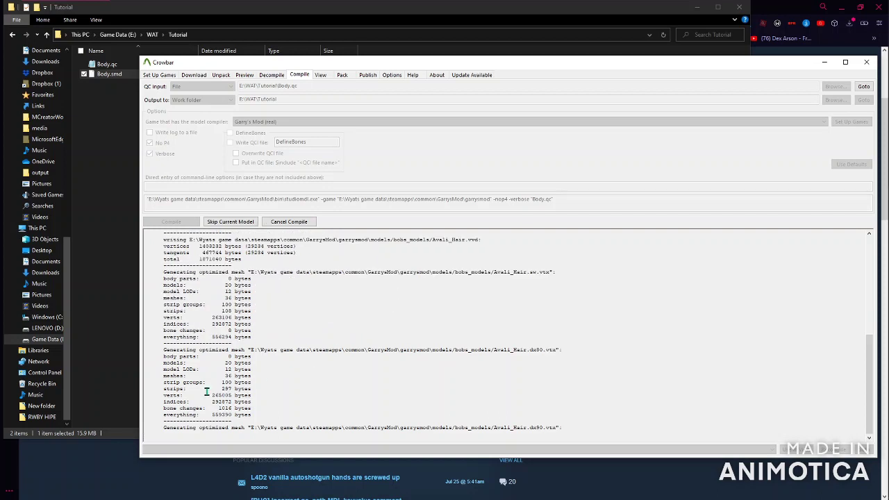
Highlight the 1016 bytes and bone changes figures in the compile log while Body.qc finishes
left_click_drag(215, 411, 264, 408)
left_click(264, 409)
left_click_drag(162, 407, 201, 409)
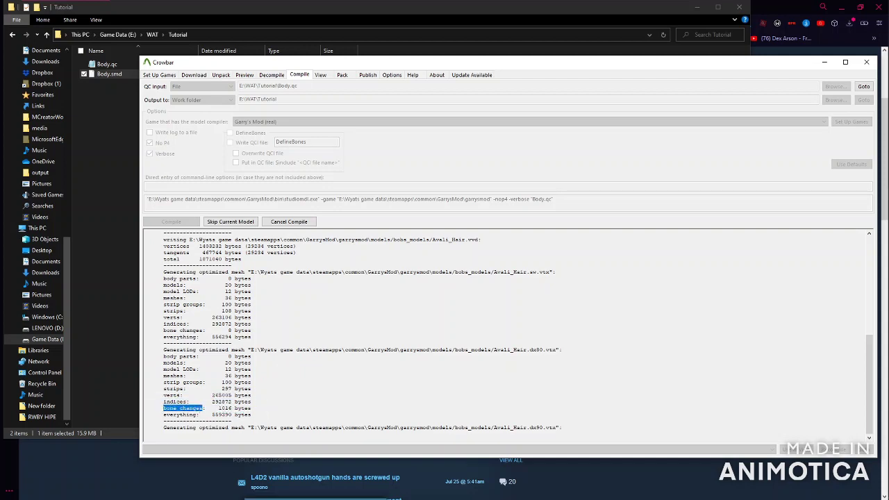
left_click(274, 387)
left_click_drag(161, 408, 236, 408)
left_click(259, 412)
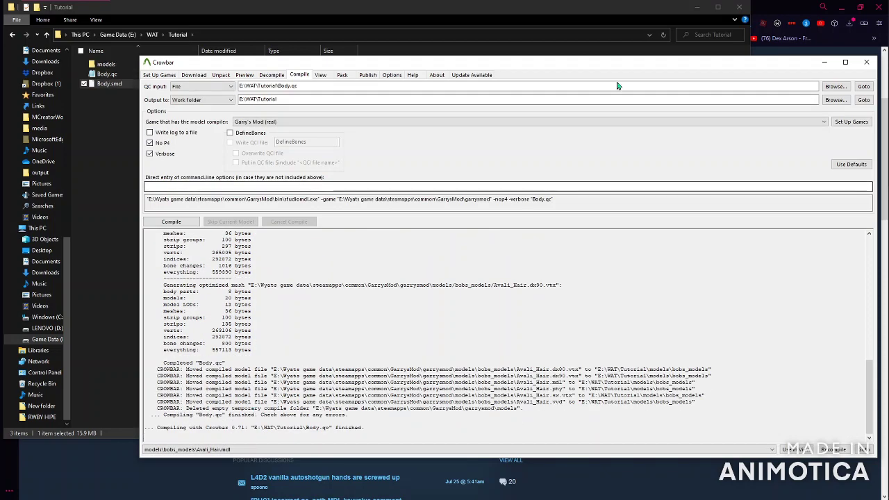
Open models > bobs_models in the Tutorial folder and select all six compiled Avali_Hair files
left_click(824, 62)
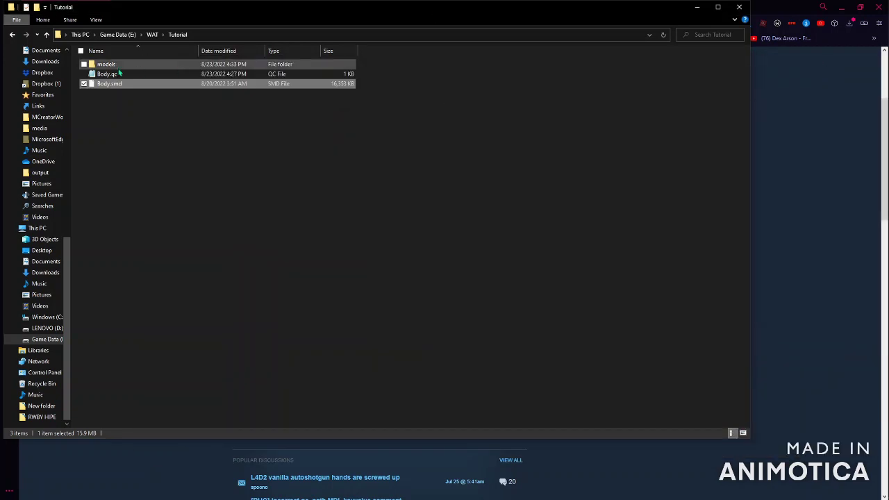
double_click(111, 64)
double_click(130, 65)
left_click_drag(114, 150, 152, 60)
Confirm deleting the old Tutorial.zip, dismiss the item-not-found message, and switch to 7-Zip
key("alt+Tab")
key("alt+Tab")
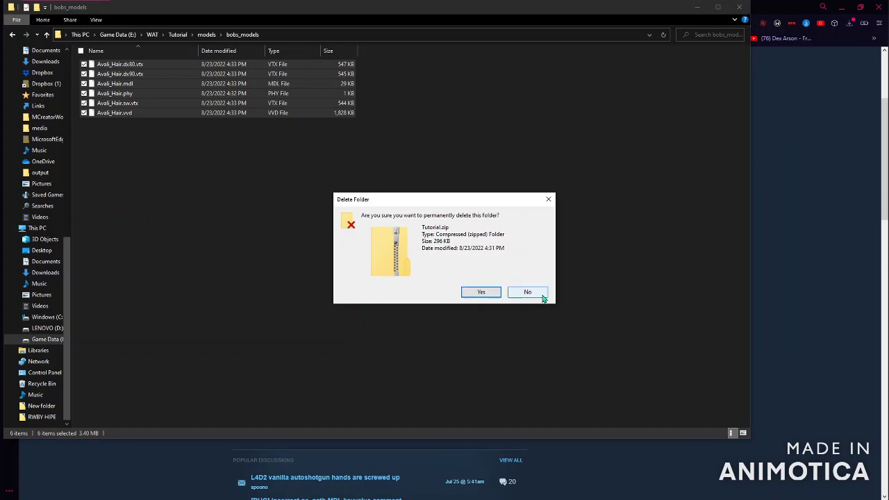
left_click(494, 295)
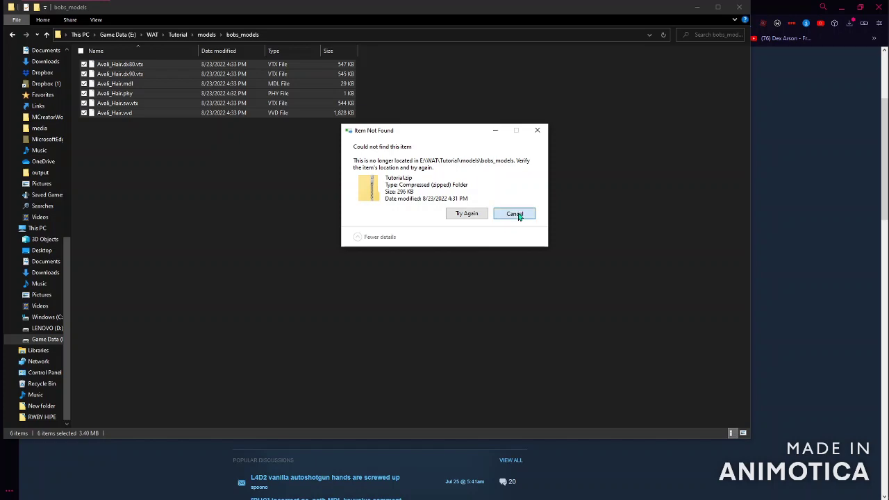
left_click(515, 214)
key("alt+Tab")
key("Tab")
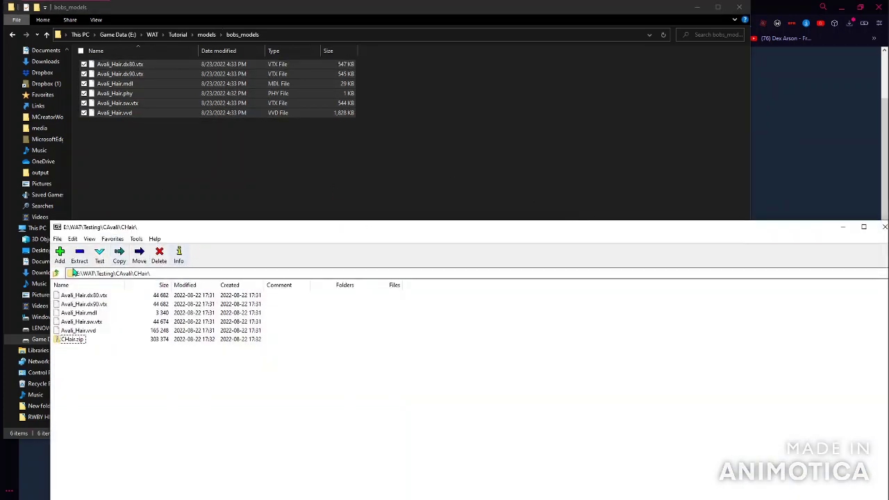
Cancel archiving into the CHair folder and point 7-Zip's path at E:\WAT\
left_click_drag(242, 34, 777, 447)
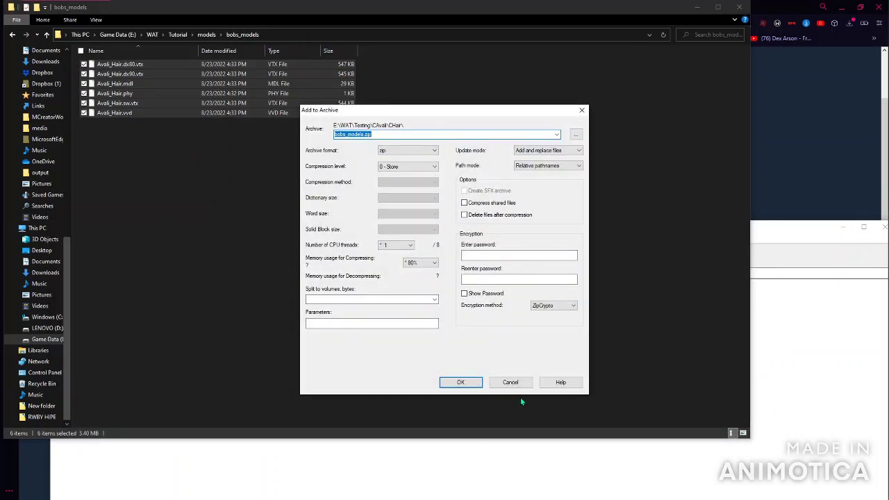
left_click(516, 383)
left_click(774, 416)
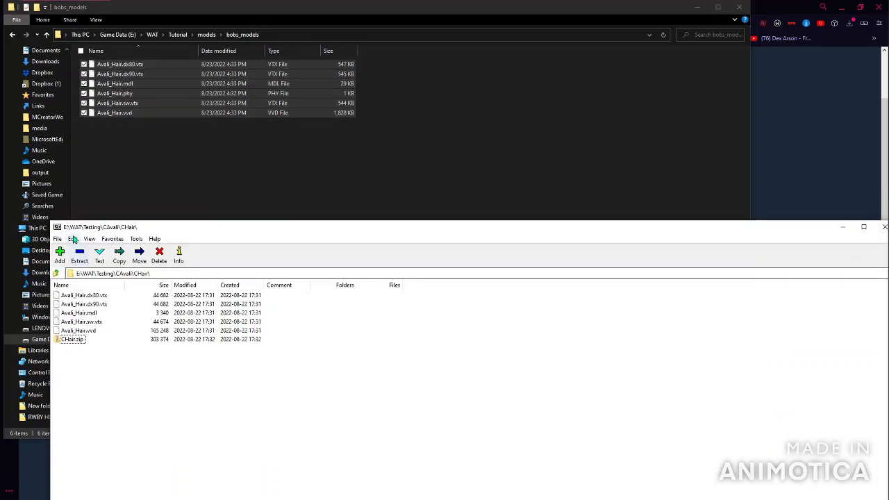
left_click(135, 276)
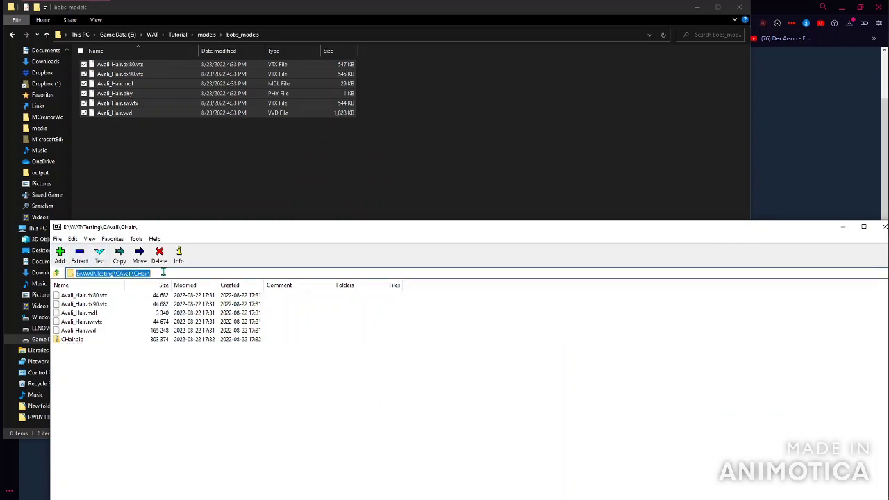
left_click(204, 276)
key("BackSpace")
key("BackSpace")
key("BackSpace")
key("BackSpace")
key("BackSpace")
key("BackSpace")
key("BackSpace")
key("BackSpace")
key("BackSpace")
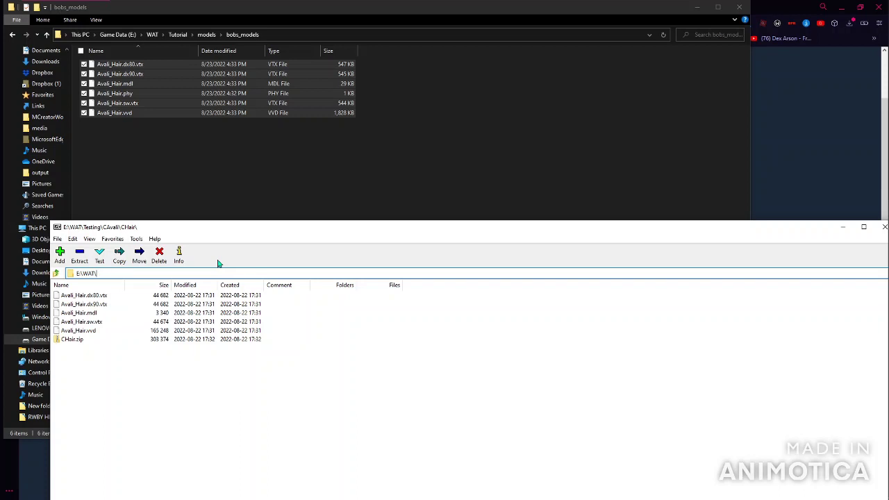
key("Return")
Add the six Avali_Hair files in Tutorial\models\bobs_models to a zip archive with default settings
double_click(69, 312)
double_click(67, 296)
double_click(71, 296)
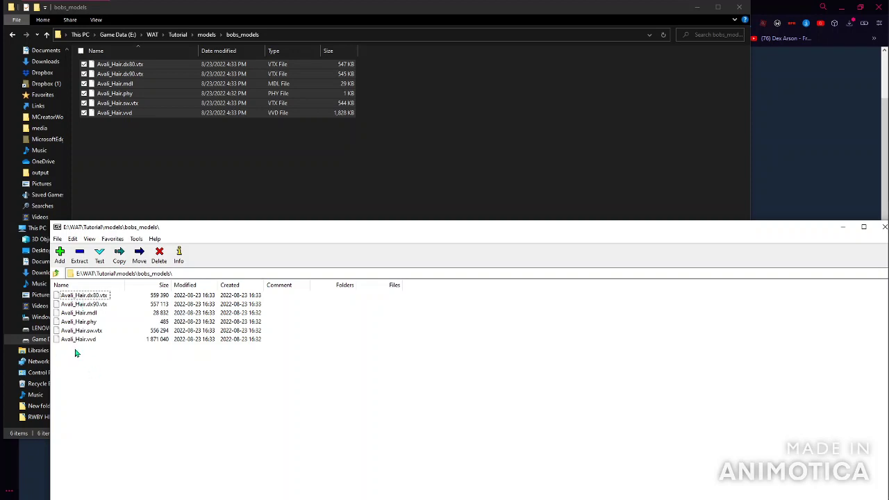
left_click_drag(75, 354, 62, 290)
right_click(69, 307)
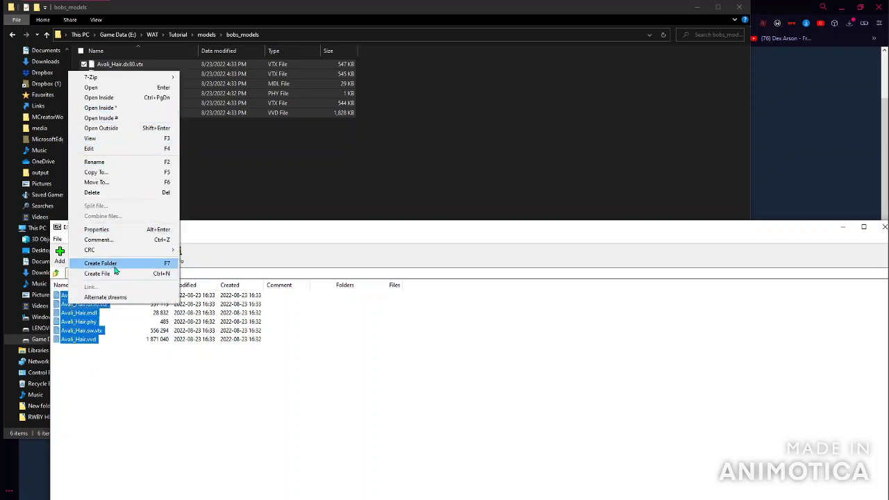
mouse_move(132, 79)
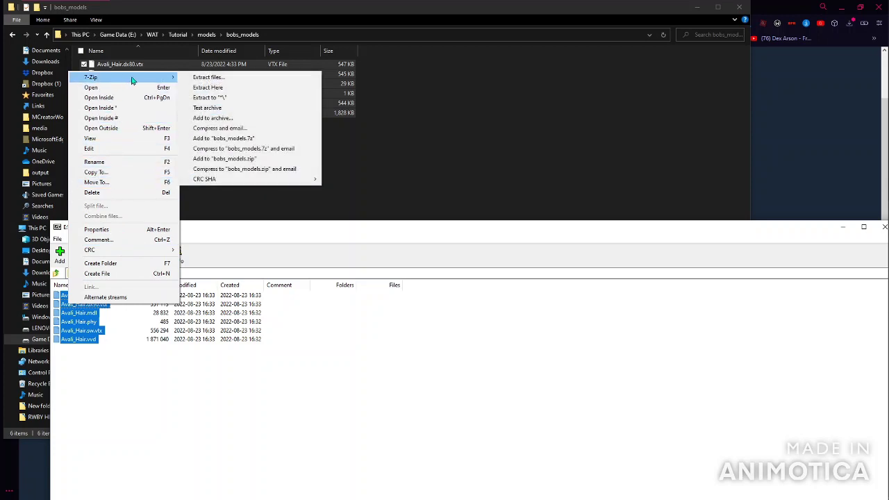
left_click(229, 118)
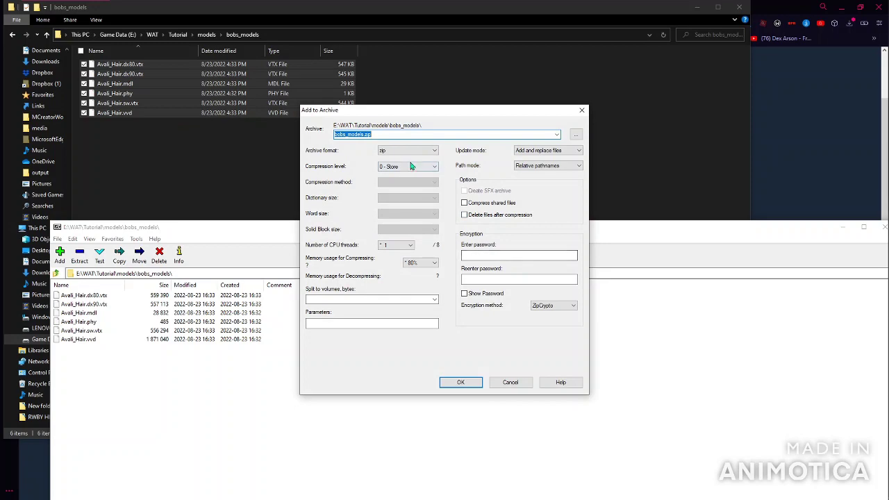
left_click(461, 382)
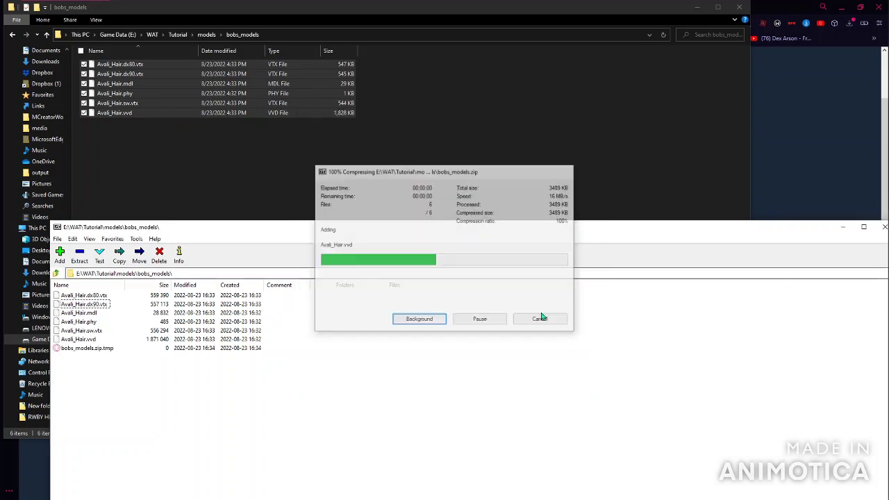
left_click_drag(797, 236, 663, 264)
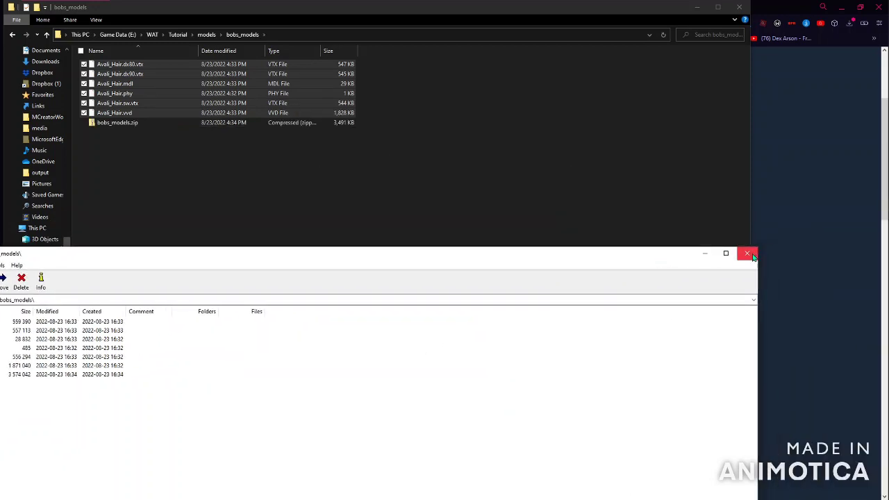
left_click(701, 254)
Rename bobs_models.zip to Tutorial.zip, then switch to the browser on the Crowbar Steam page
left_click(171, 166)
left_click(146, 123)
key("F2")
key("BackSpace")
type("Tutorial")
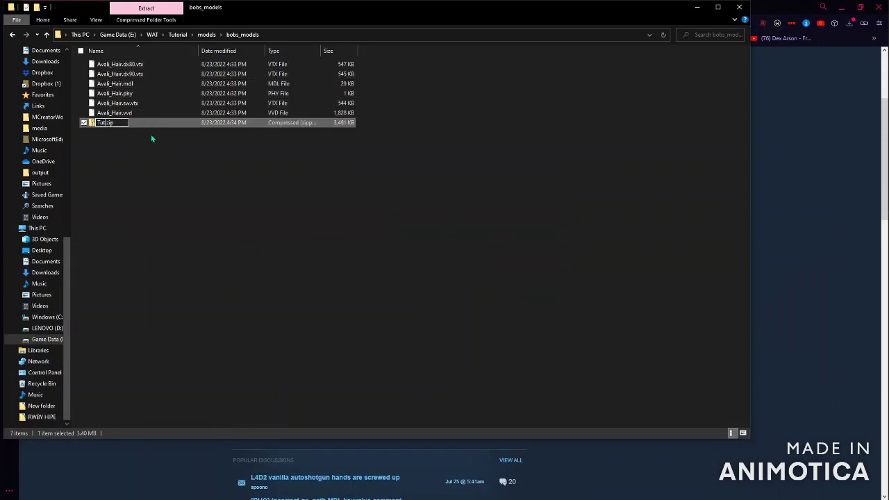
key("Return")
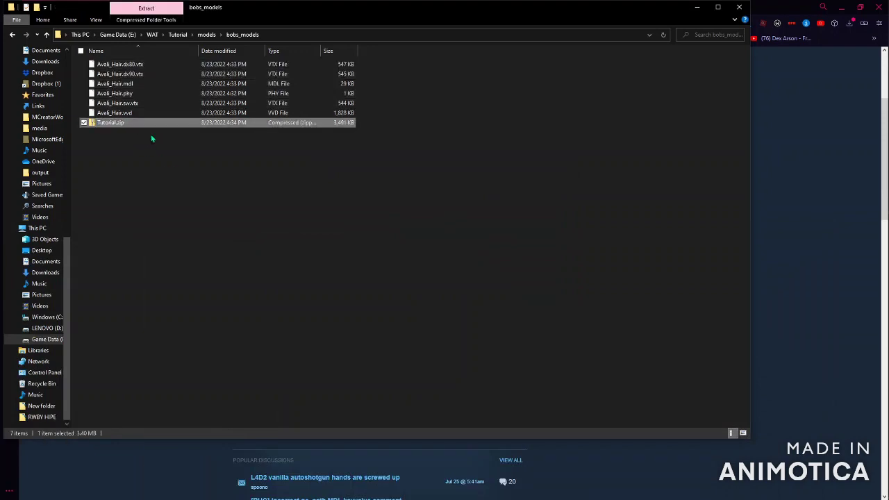
left_click(132, 480)
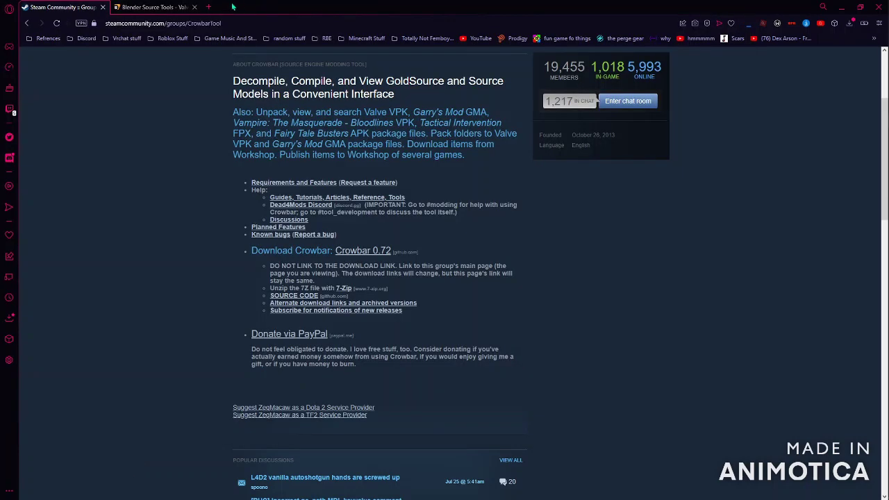
In a new tab, load the PAC3 Wiki hosting tutorial from the RBE bookmark folder
left_click(209, 7)
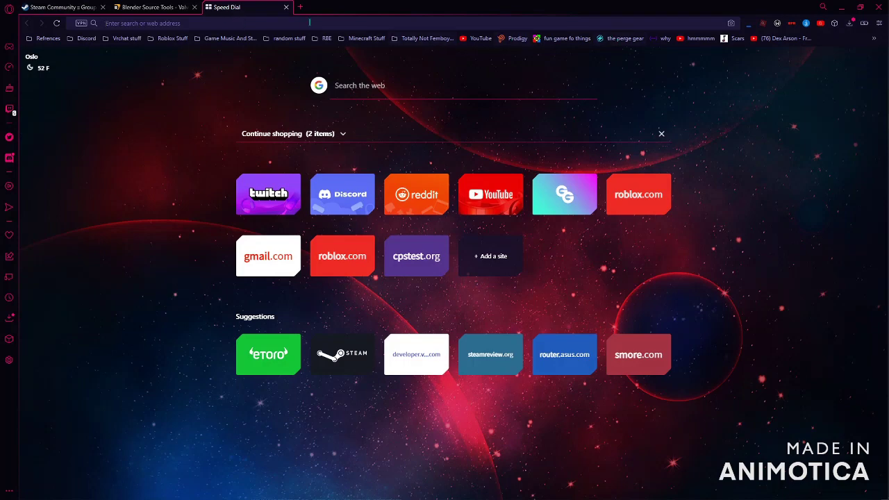
left_click(322, 39)
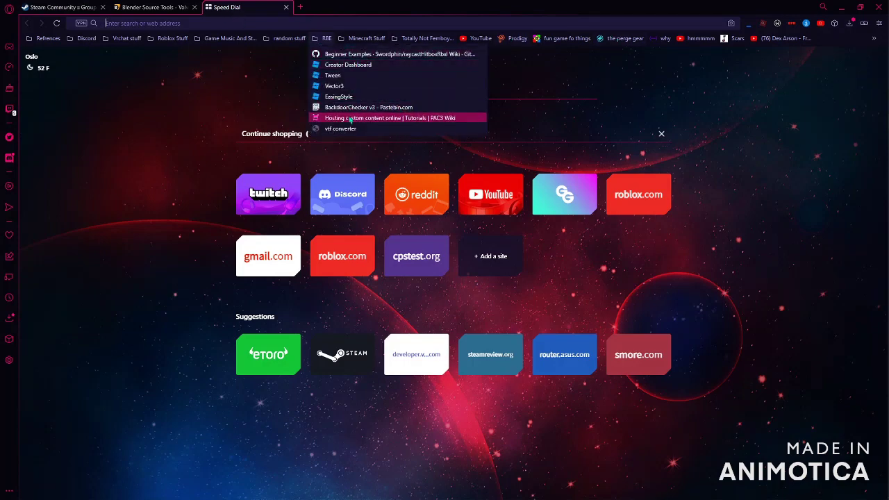
left_click(348, 118)
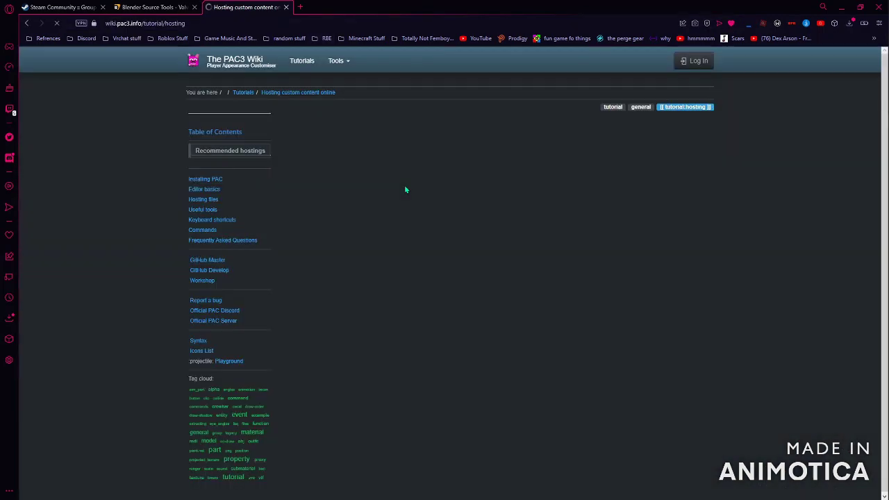
Scroll to the OneDrive hosting section and link-conversion form, then start a fresh tab
scroll(435, 211, "down", 10)
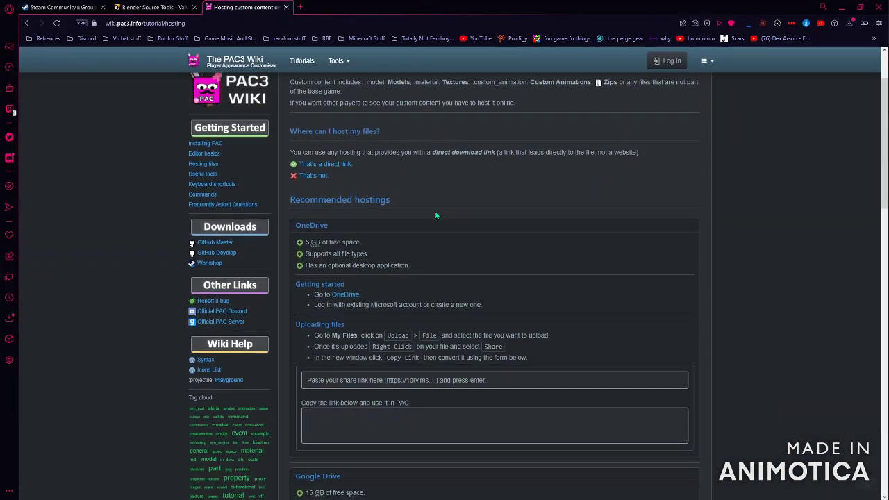
scroll(362, 238, "down", 3)
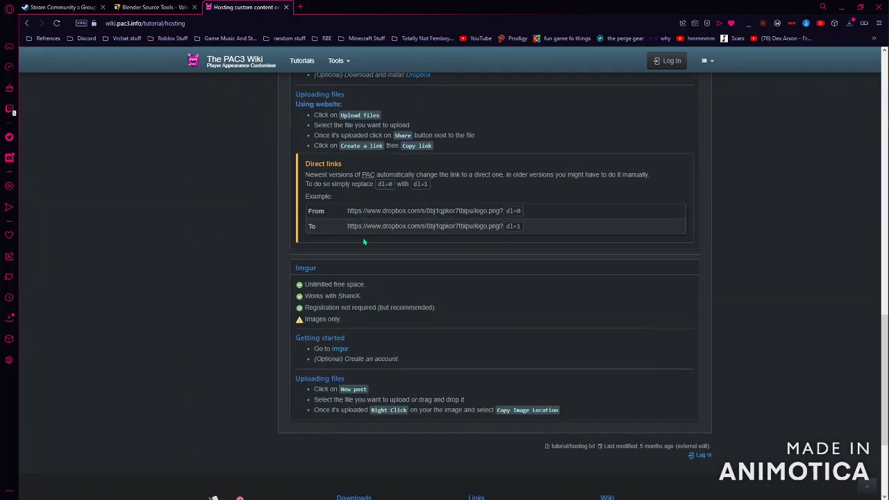
scroll(362, 237, "up", 3)
scroll(465, 233, "down", 2)
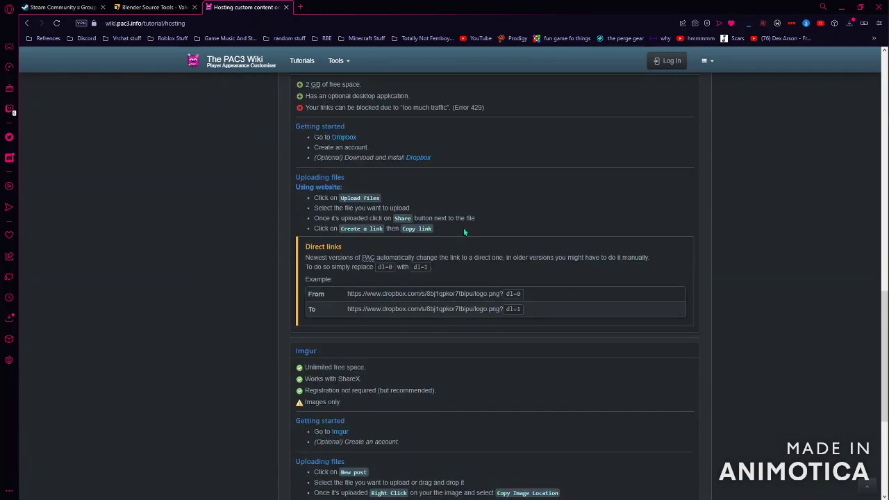
scroll(464, 233, "down", 4)
scroll(383, 176, "up", 8)
scroll(384, 175, "up", 8)
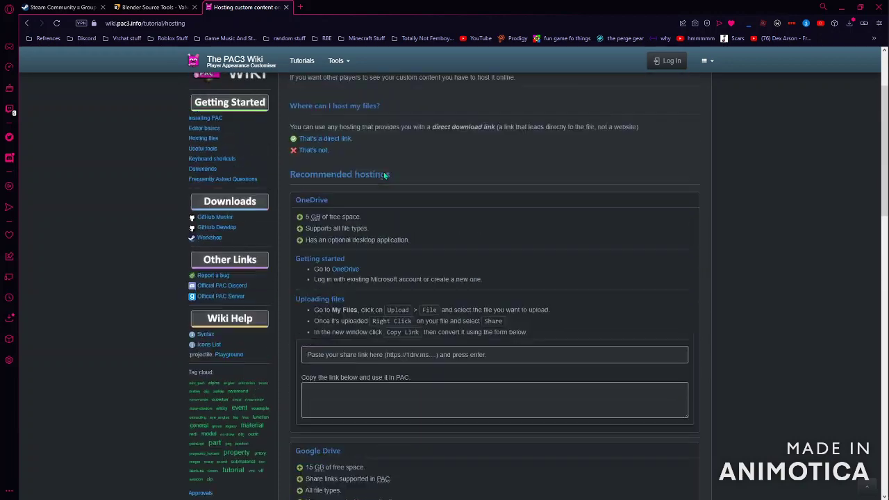
scroll(355, 236, "down", 2)
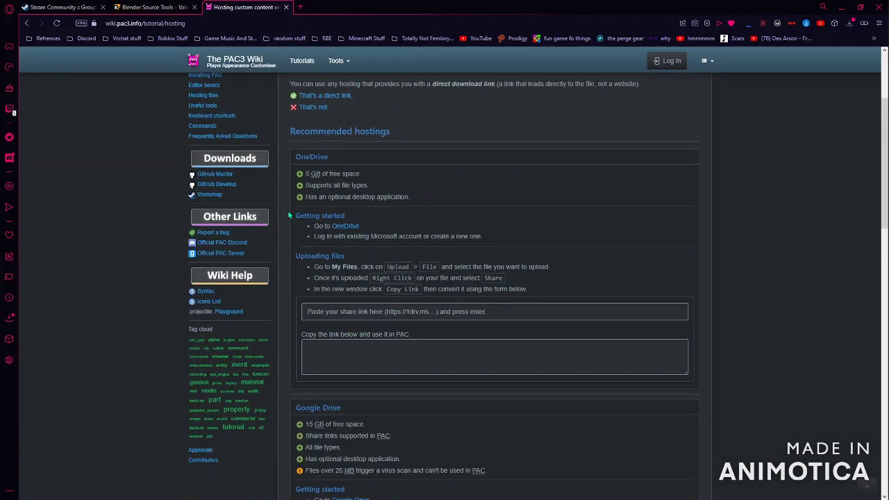
left_click(300, 7)
Load OneDrive and upload Tutorial.zip into My files from the bobs_models folder window
key("ctrl+v")
key("Return")
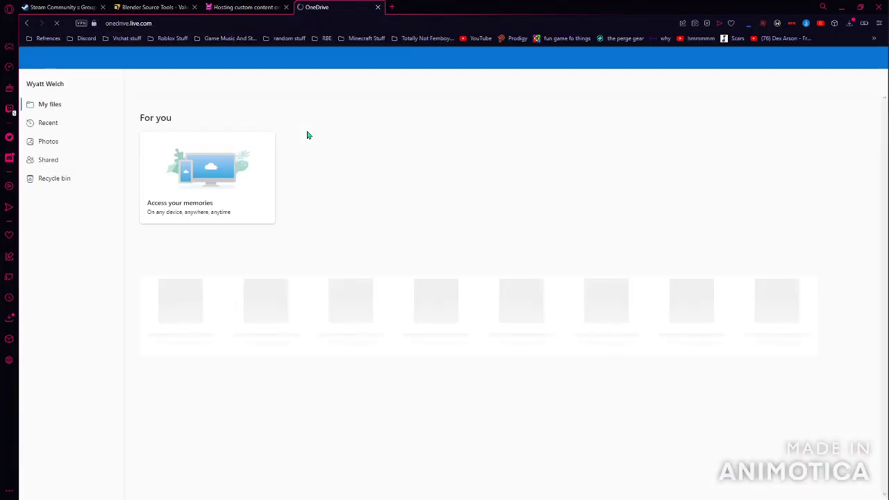
key("alt+Tab")
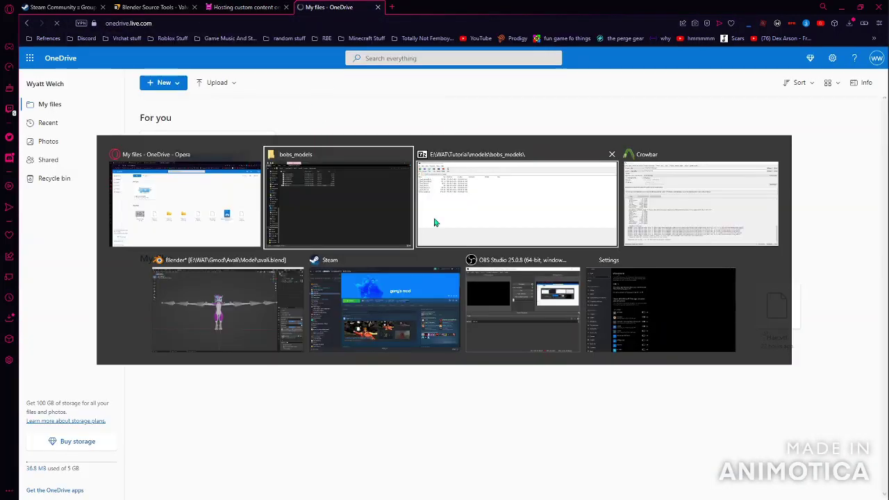
left_click_drag(400, 5, 747, 79)
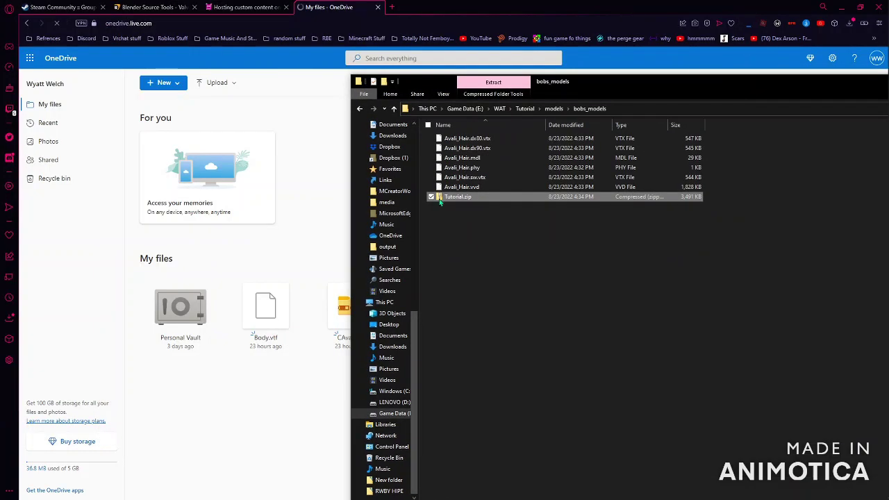
left_click_drag(457, 196, 416, 202)
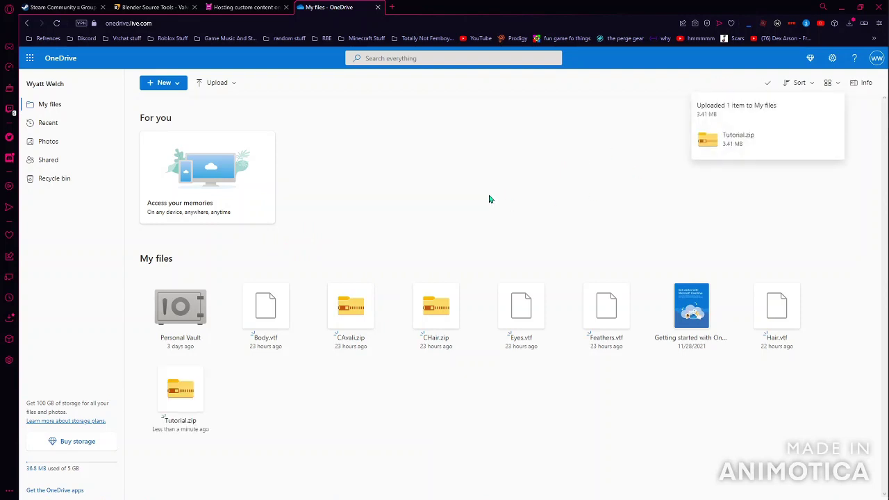
Copy a share link for Tutorial.zip and return to the PAC3 wiki converter field
left_click(214, 368)
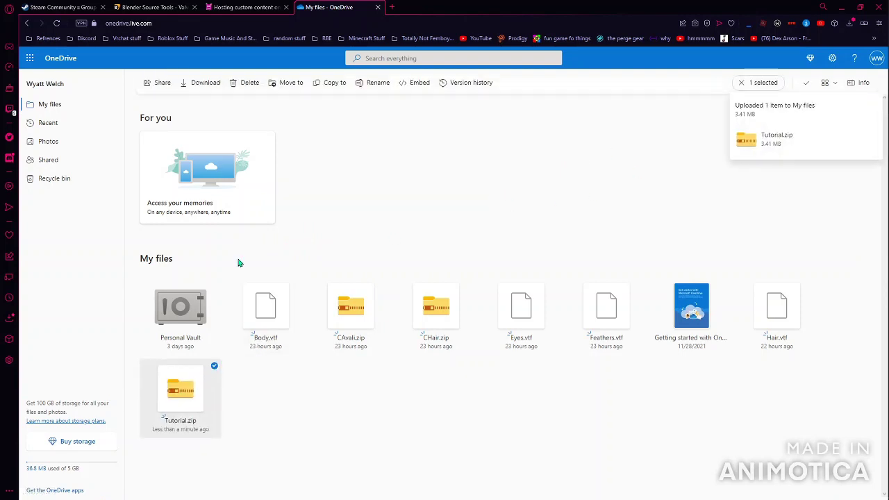
left_click(162, 84)
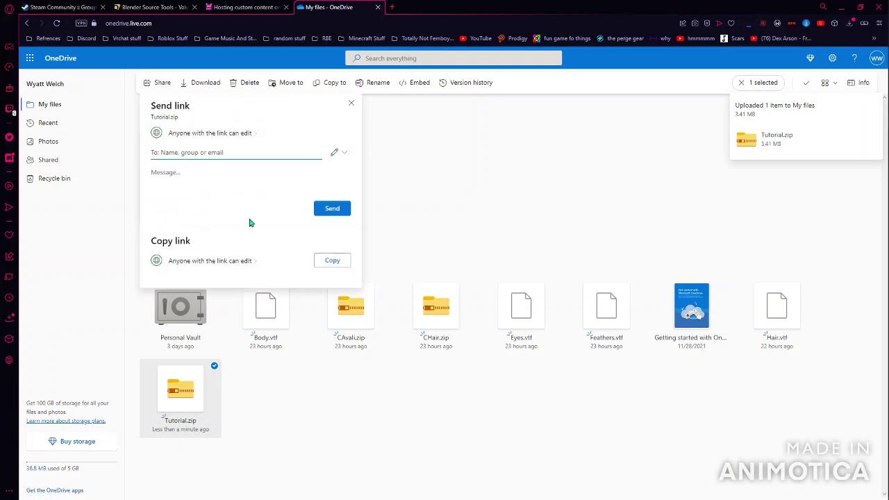
left_click(331, 261)
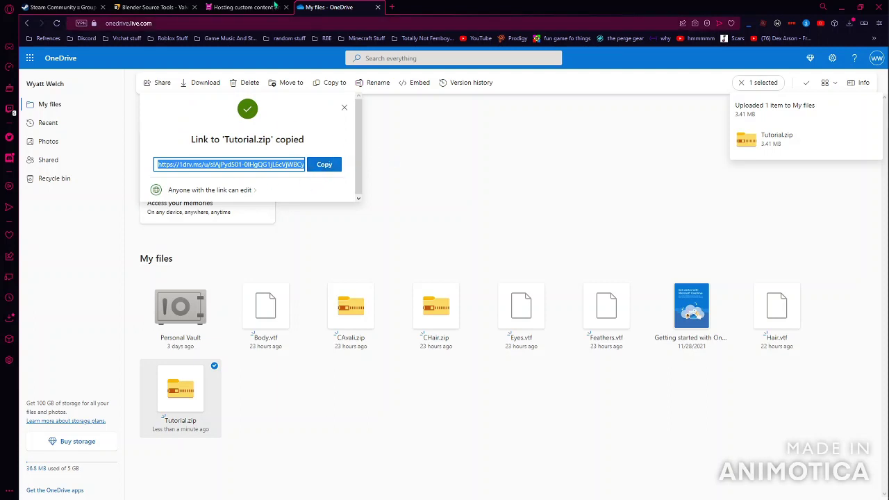
left_click(252, 7)
left_click(356, 314)
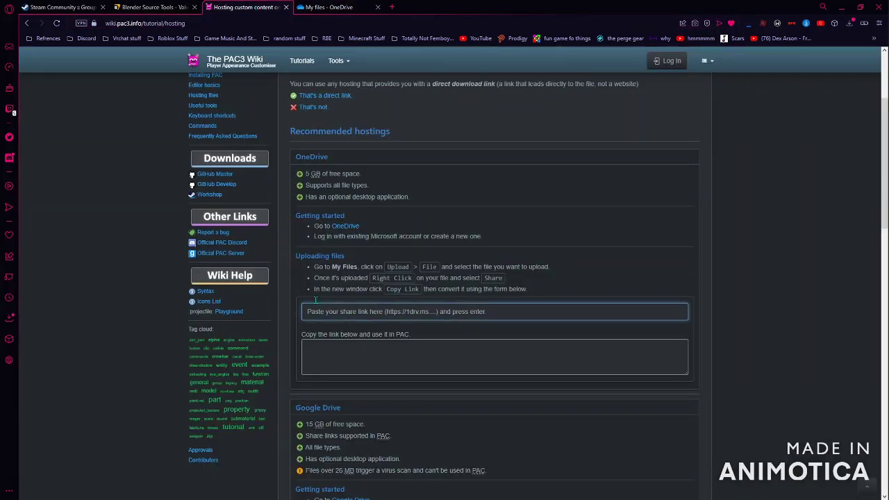
Paste the OneDrive share link into the wiki converter and copy the resulting api.onedrive.com link
key("ctrl+v")
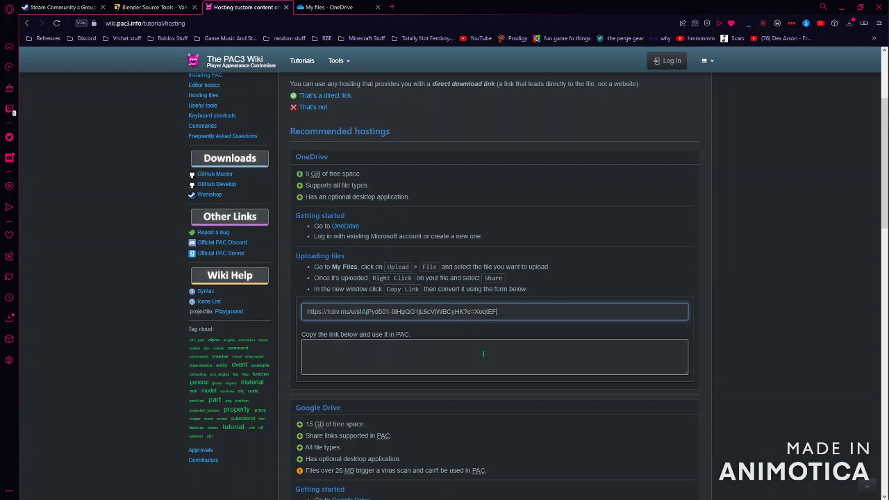
key("Return")
left_click_drag(303, 348, 530, 370)
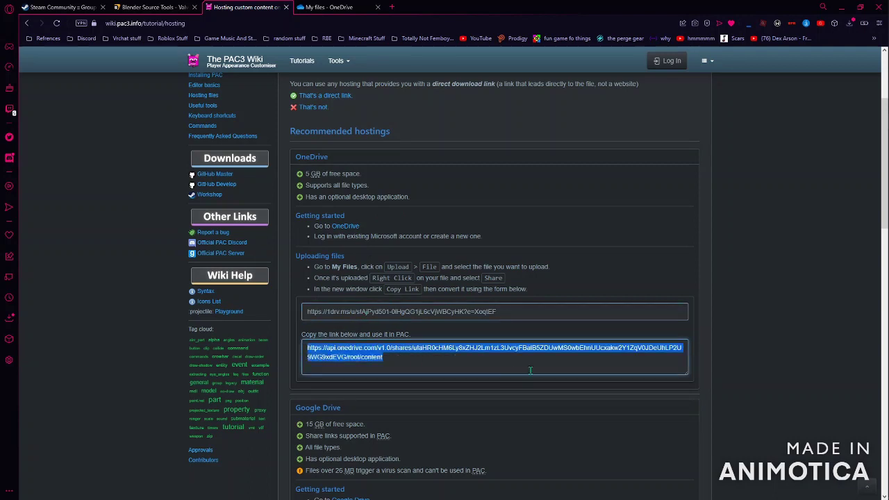
key("ctrl+c")
left_click(344, 350)
left_click_drag(307, 347, 532, 368)
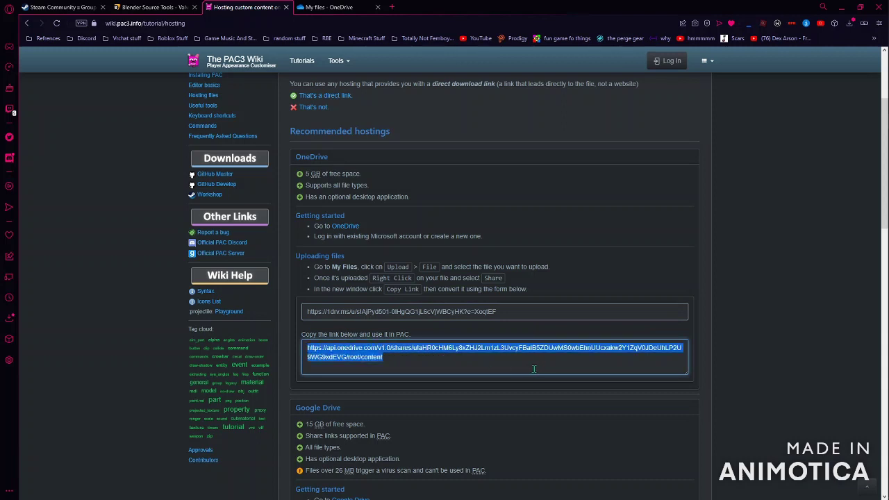
key("ctrl+c")
left_click(532, 367)
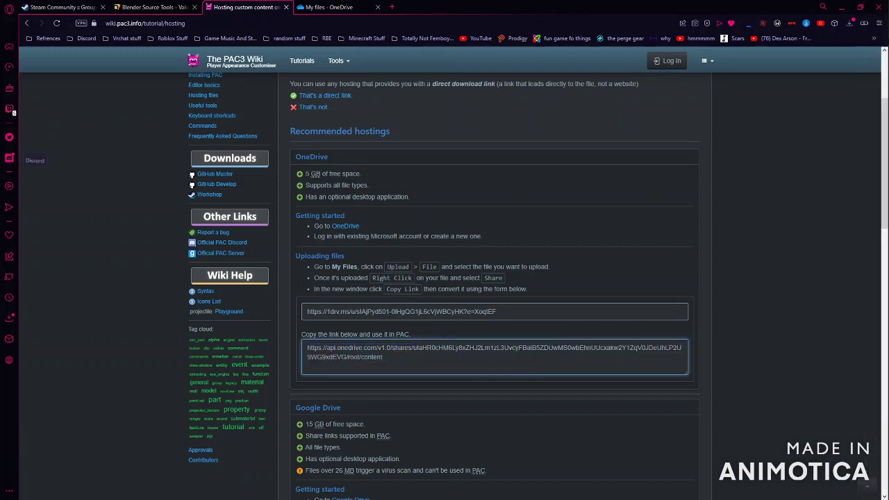
Launch Garry's Mod from the Steam library and hold C for the in-game context menu
left_click(874, 78)
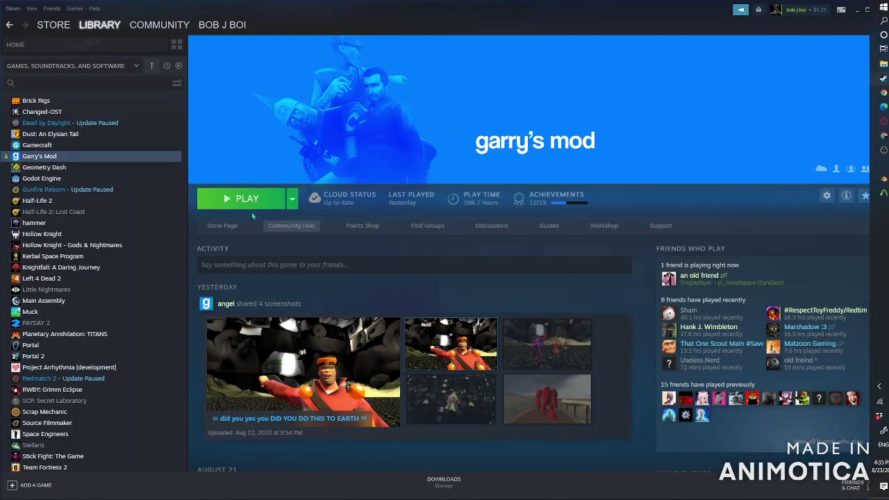
left_click(239, 199)
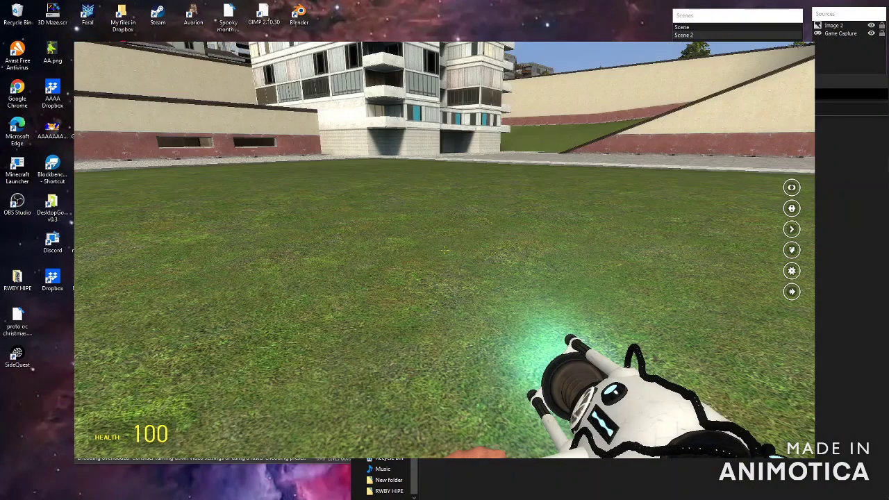
key("c")
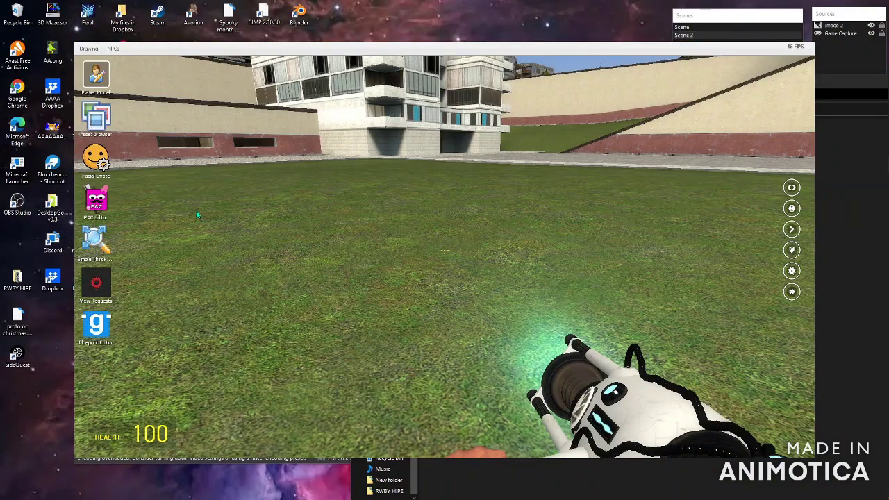
In the PAC Editor, add a model part to my outfit, shift the sphere, and copy the converted link
left_click(96, 201)
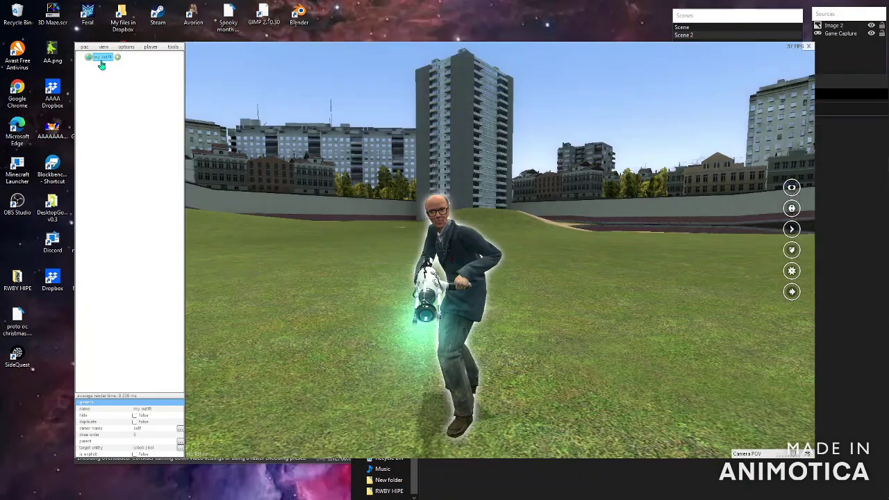
right_click(100, 59)
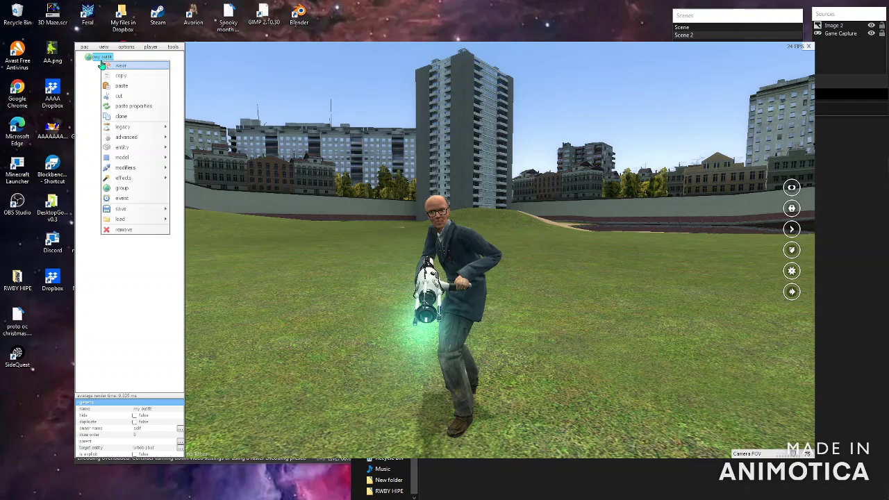
mouse_move(151, 157)
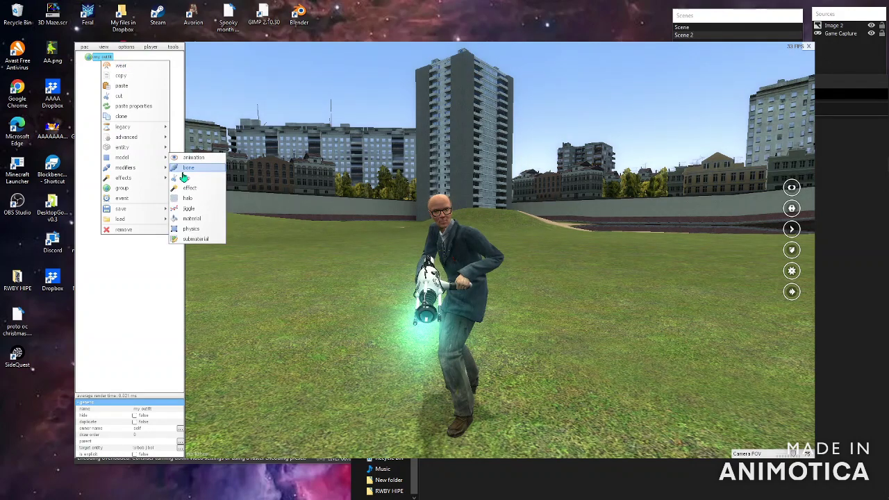
left_click(182, 170)
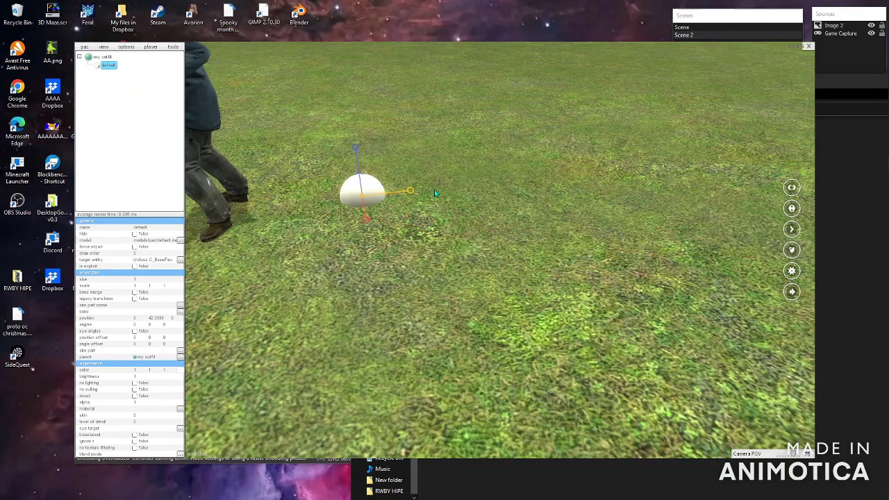
left_click_drag(434, 189, 435, 193)
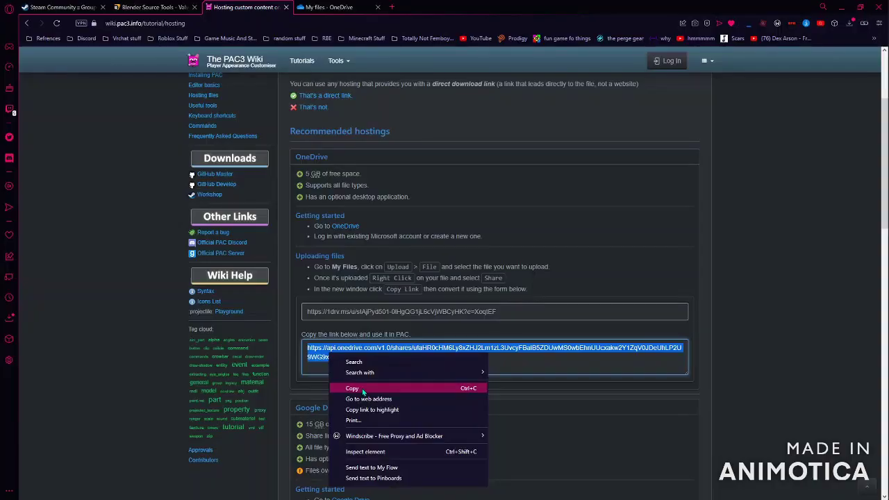
left_click(362, 390)
key("alt+Tab")
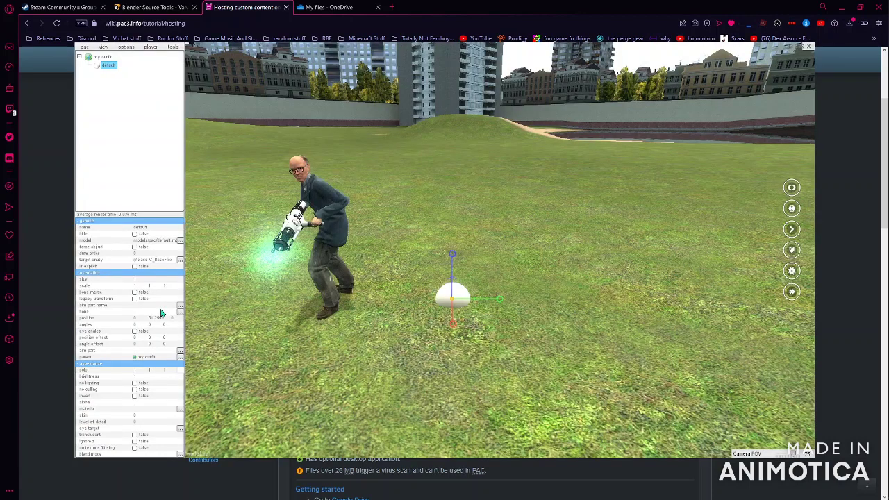